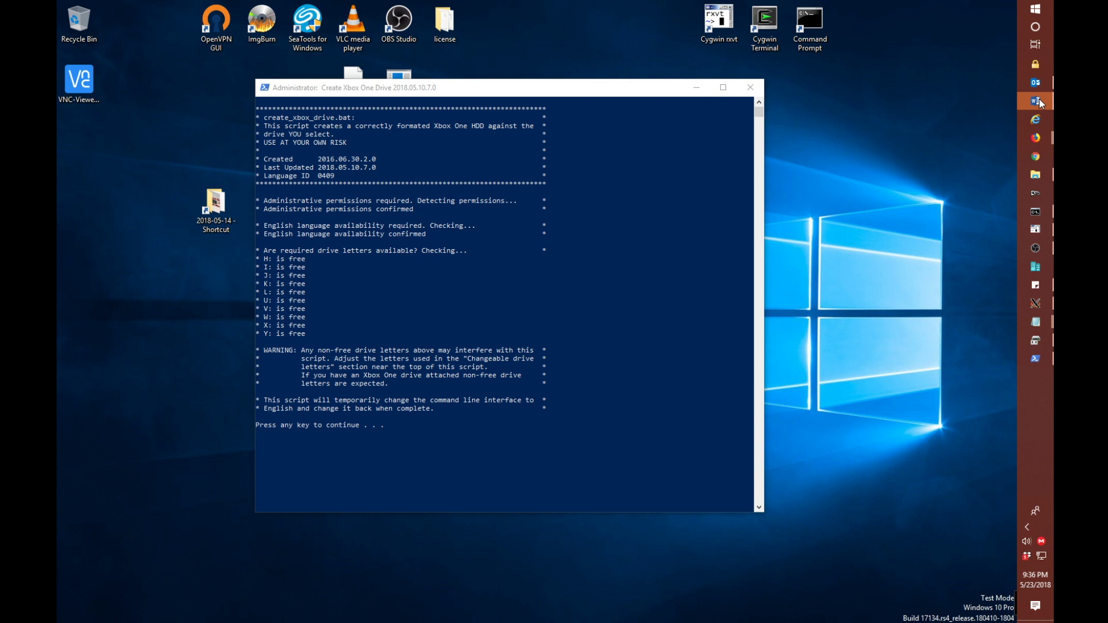
- Browse to the %temp% folder in File Explorer and select create_xbox_drive.log
left_click(1034, 176)
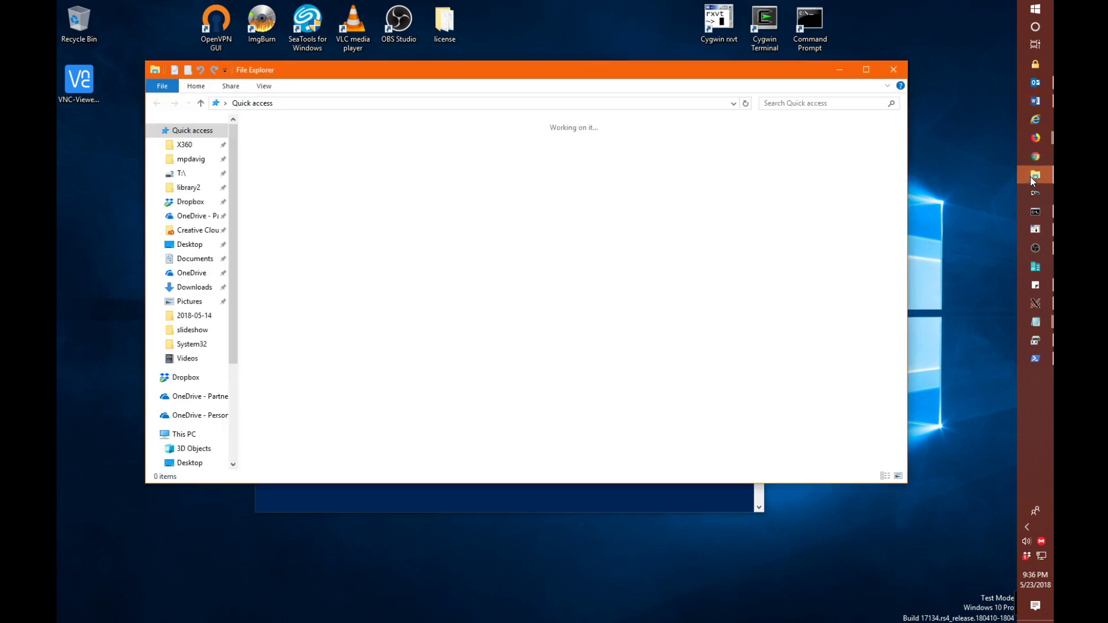
left_click(332, 103)
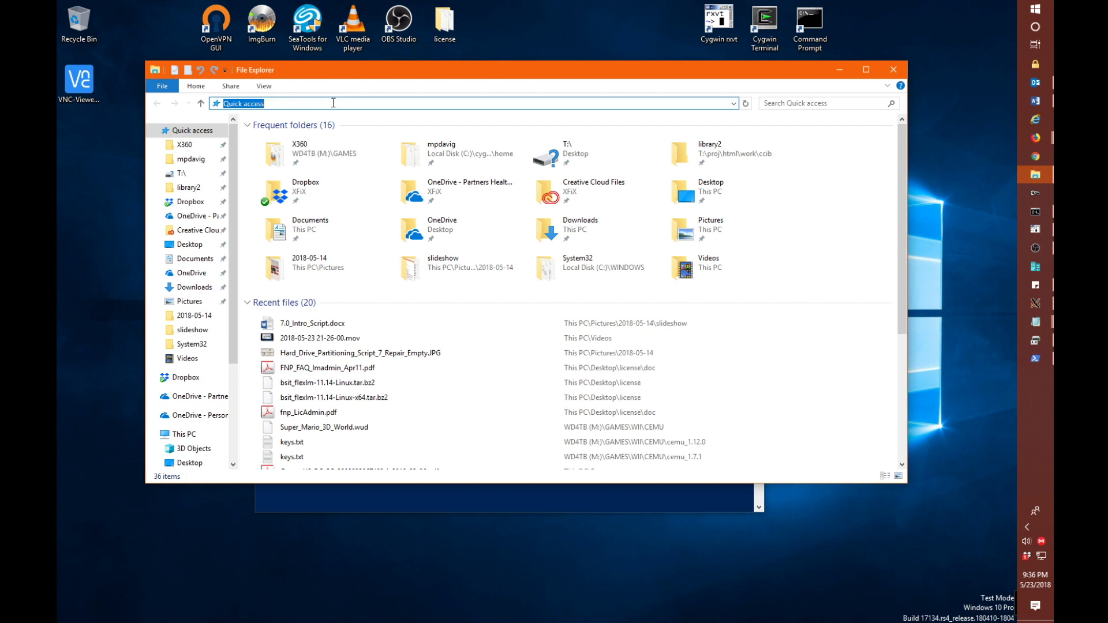
type("%")
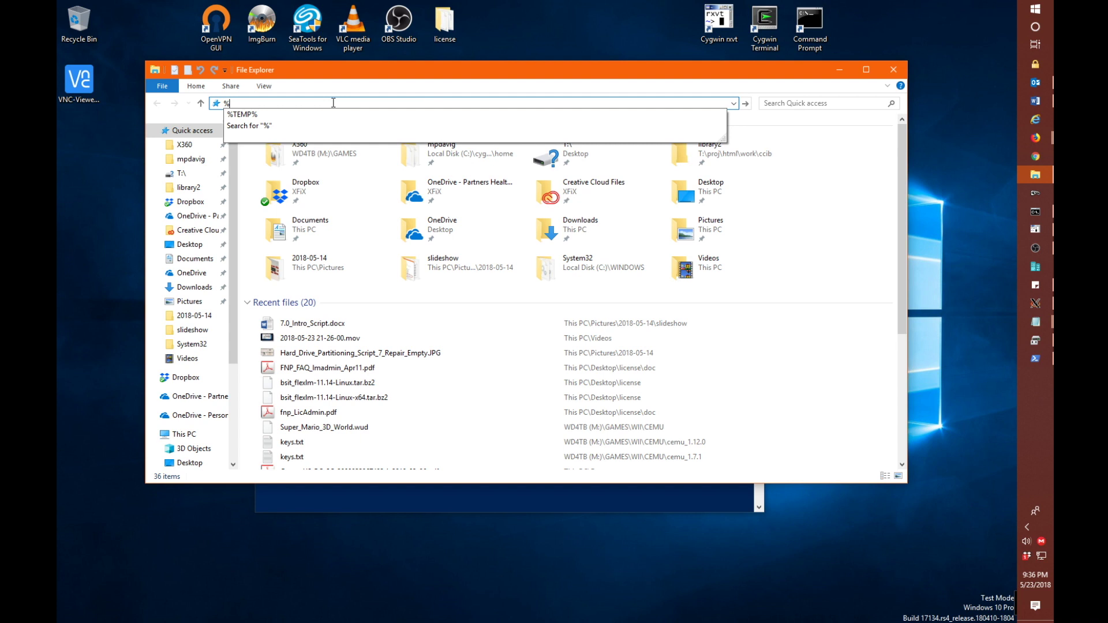
type("temp%")
key("Return")
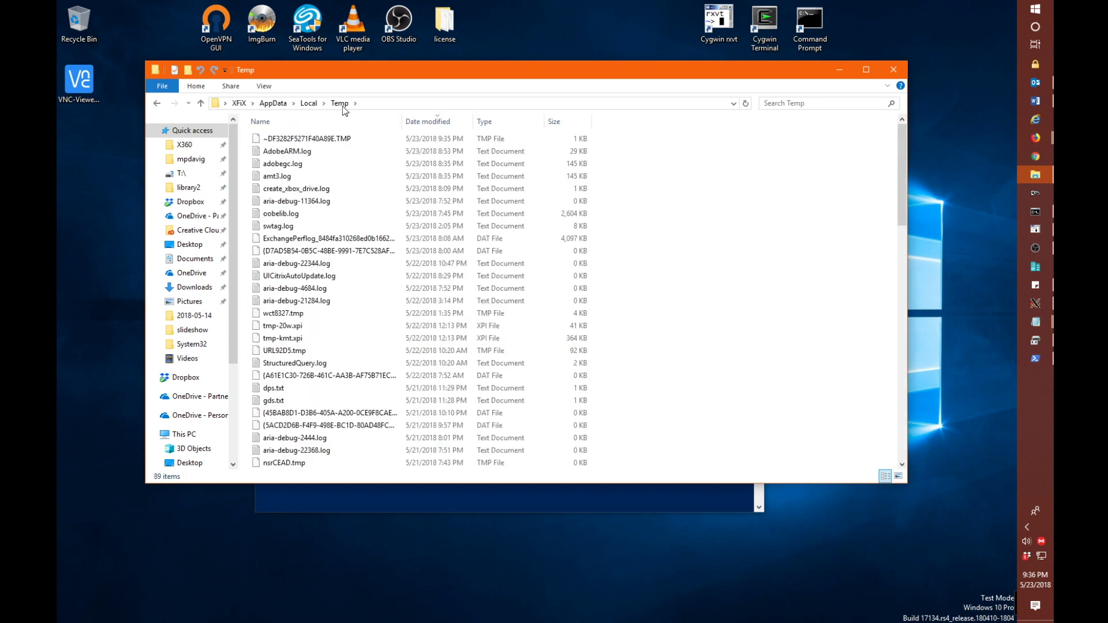
left_click(291, 193)
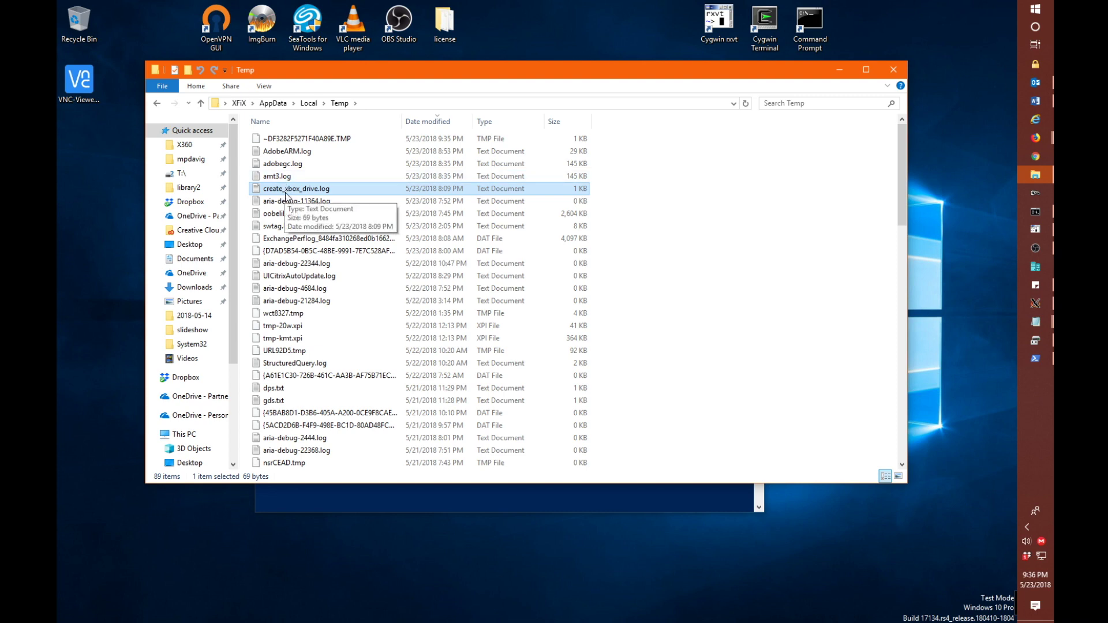
- Attach create_xbox_drive.log to a new email via Send to > Mail recipient
right_click(286, 192)
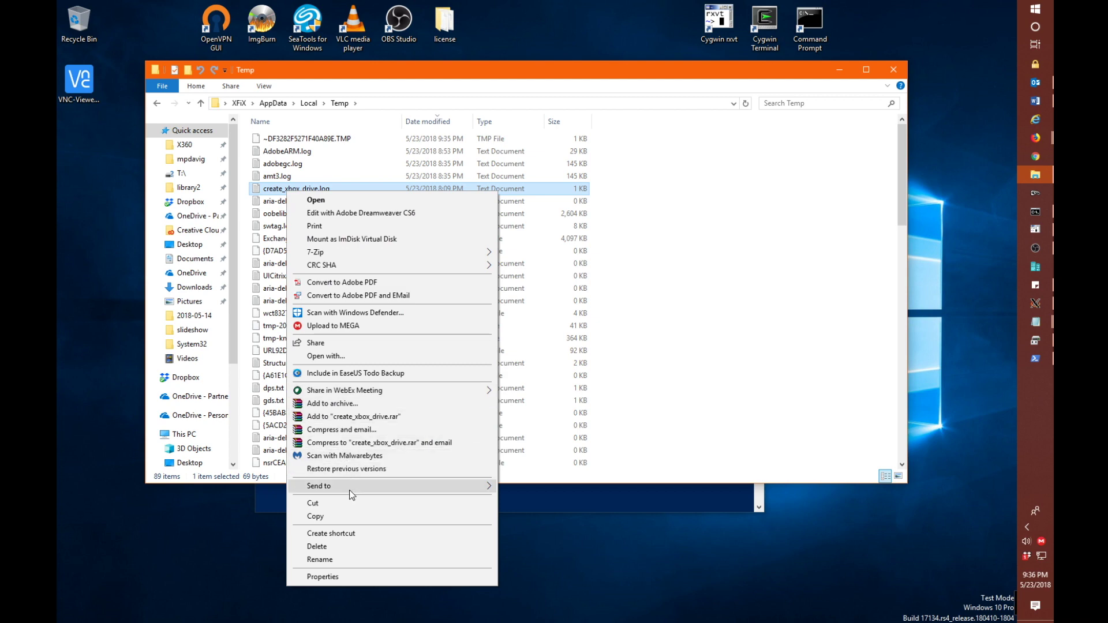
mouse_move(347, 486)
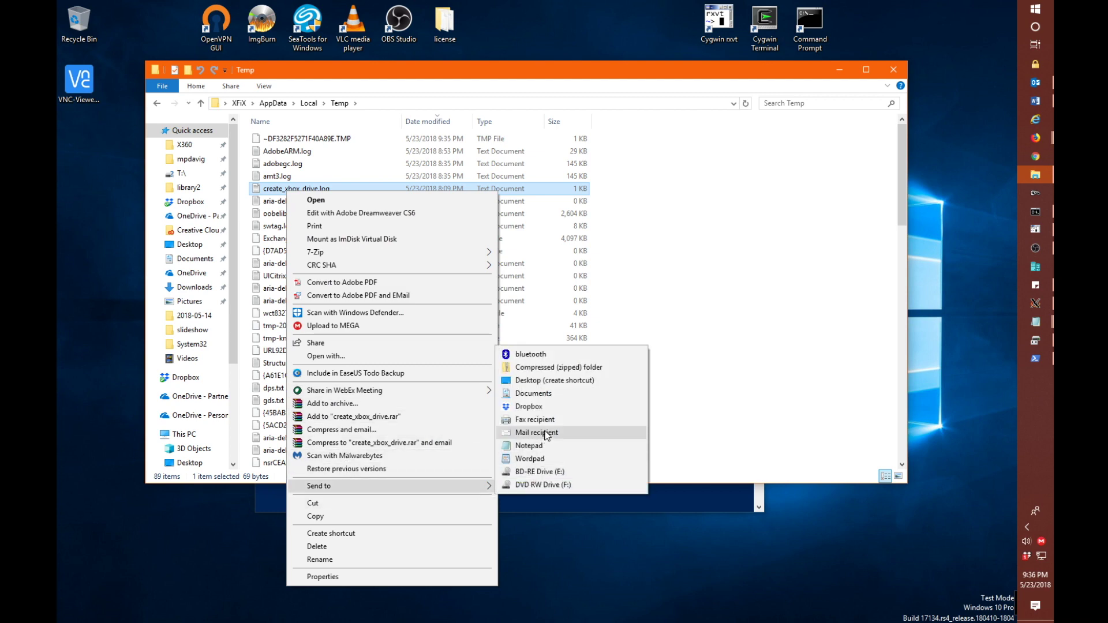
left_click(545, 435)
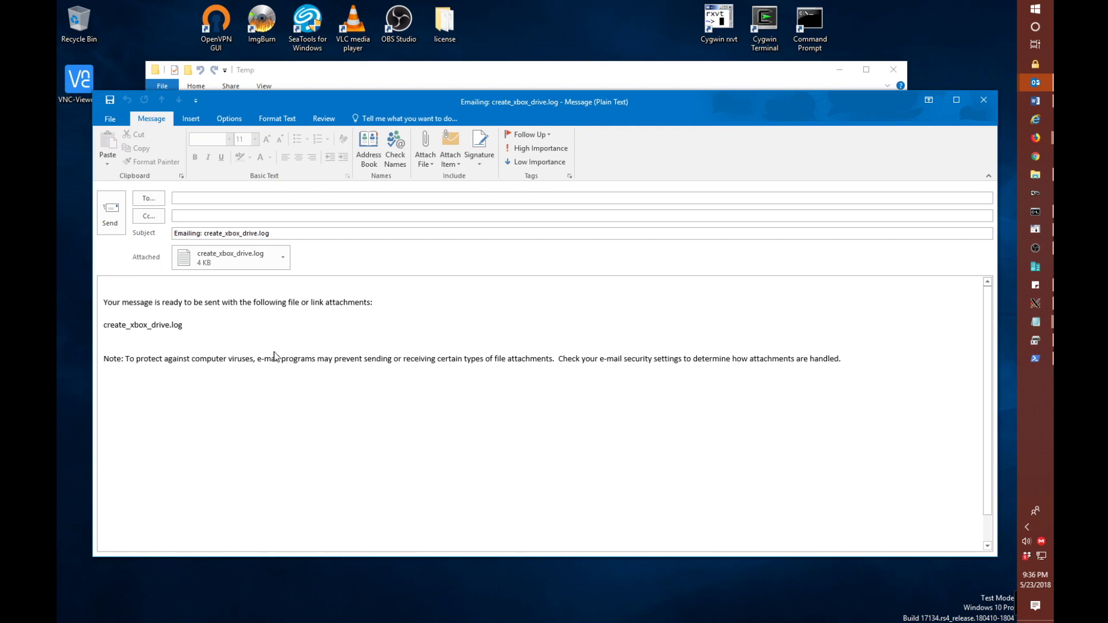
- Fill To from the address suggestion and send the create_xbox_drive.log email
left_click(203, 198)
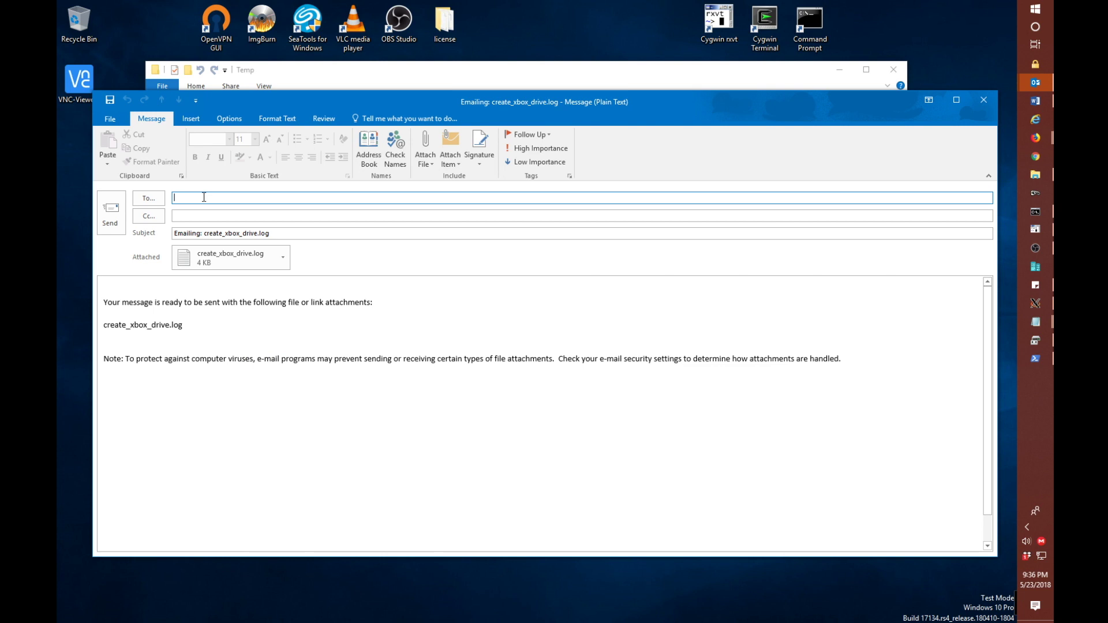
type("xf")
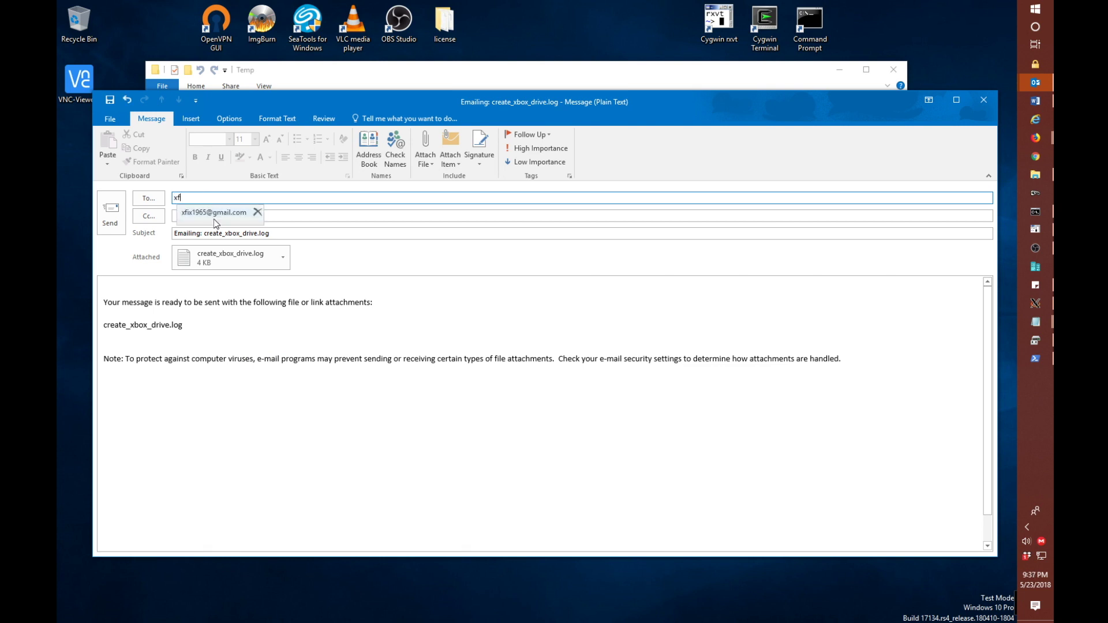
left_click(214, 217)
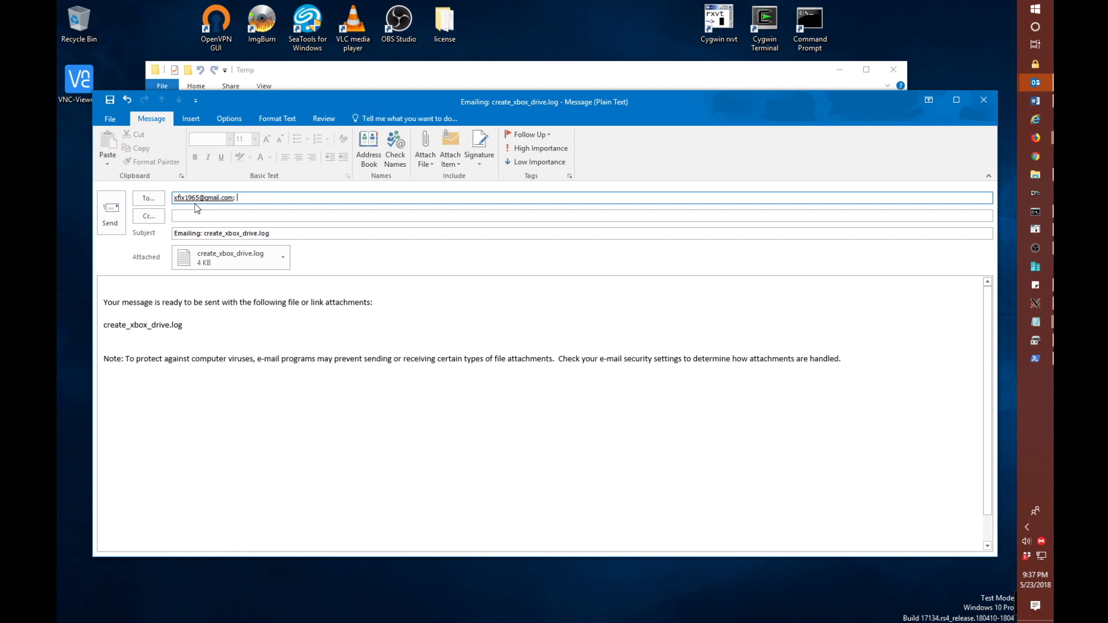
left_click(110, 213)
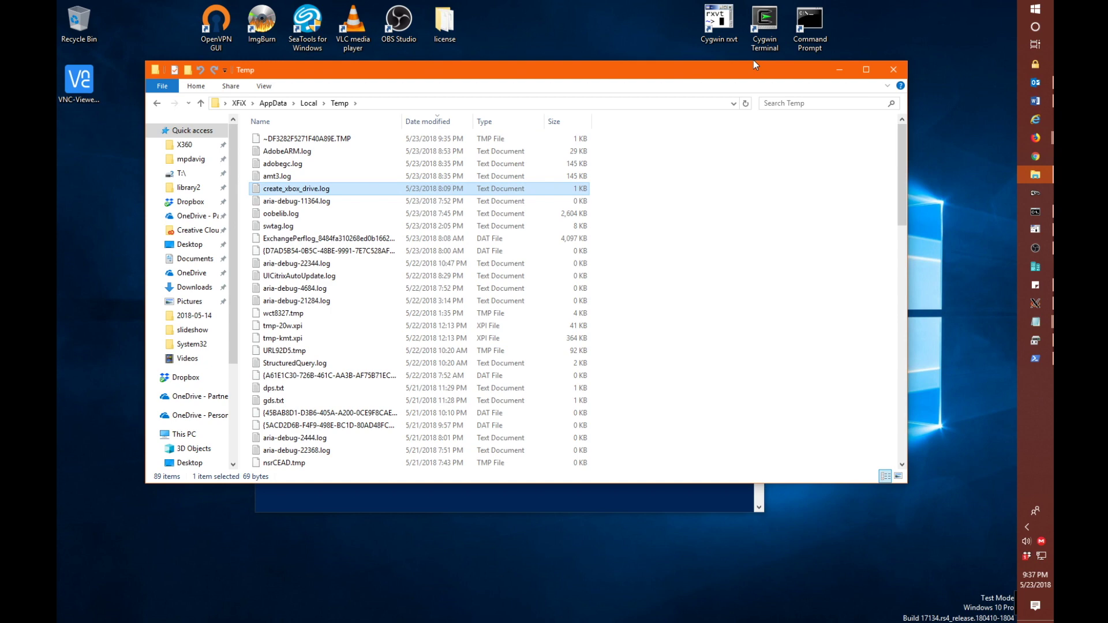
- Minimize the Temp folder window and bring the Xbox drive script console forward
left_click(839, 70)
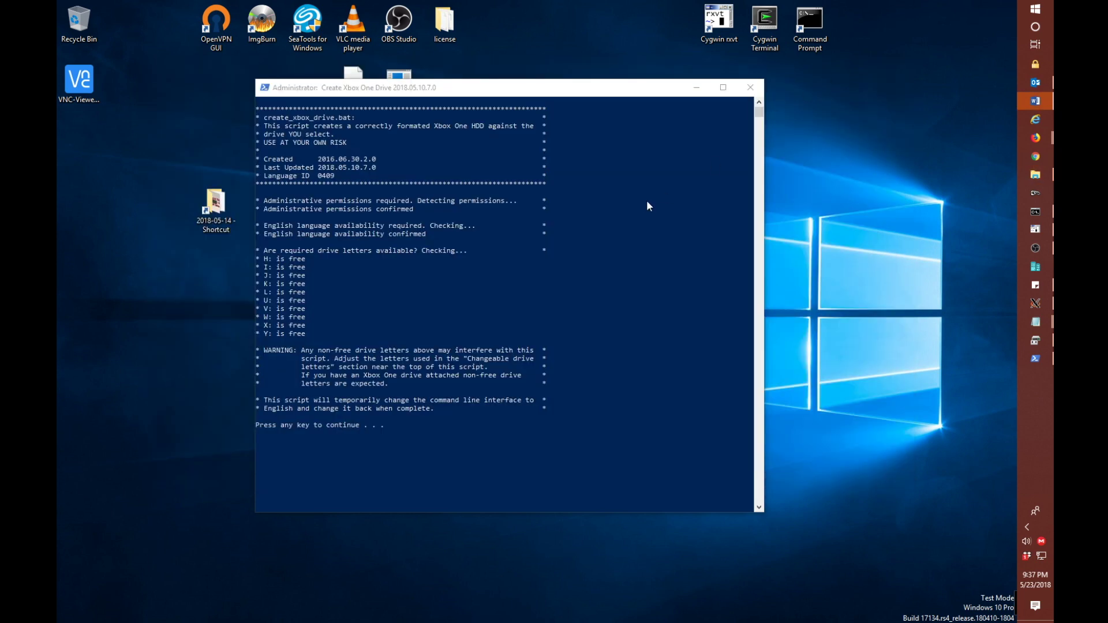
left_click(393, 90)
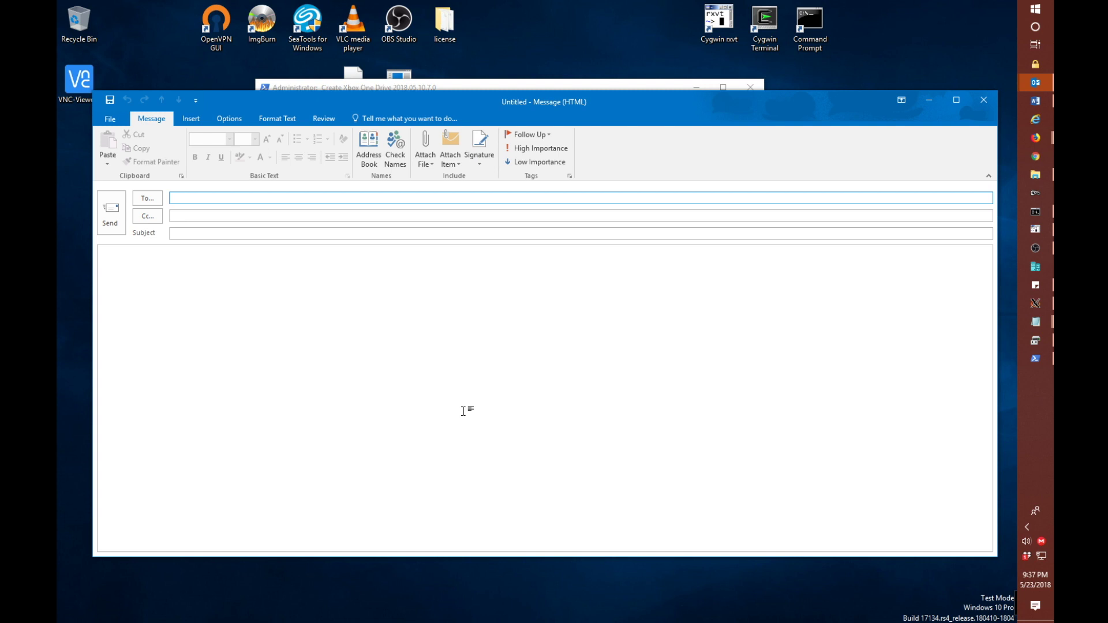
- Paste the console screenshot into the new message body
left_click(246, 335)
right_click(245, 334)
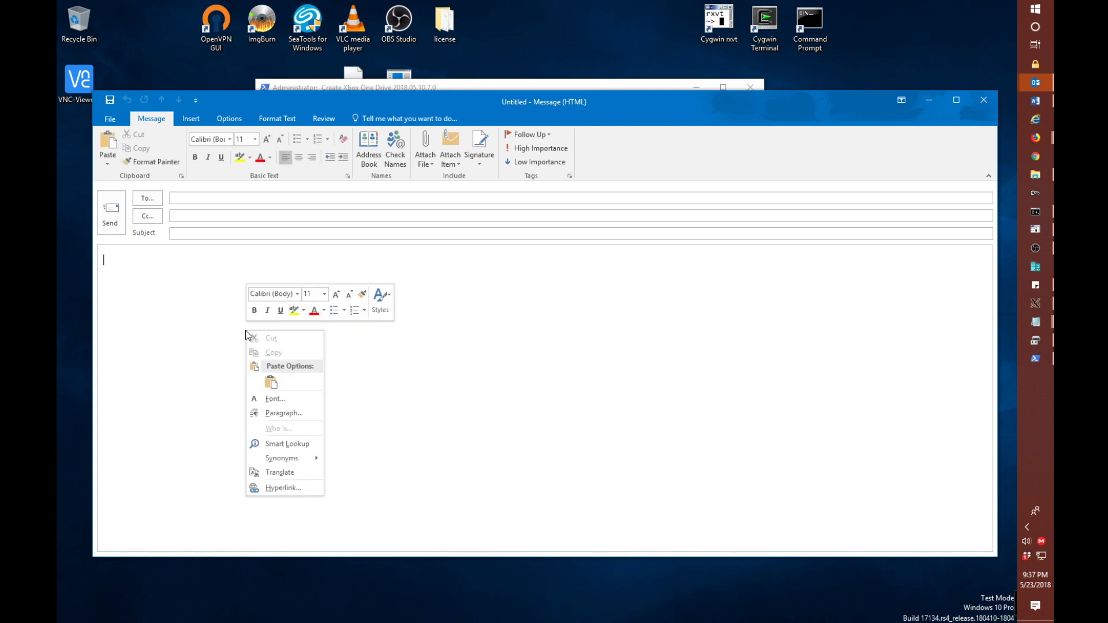
left_click(270, 382)
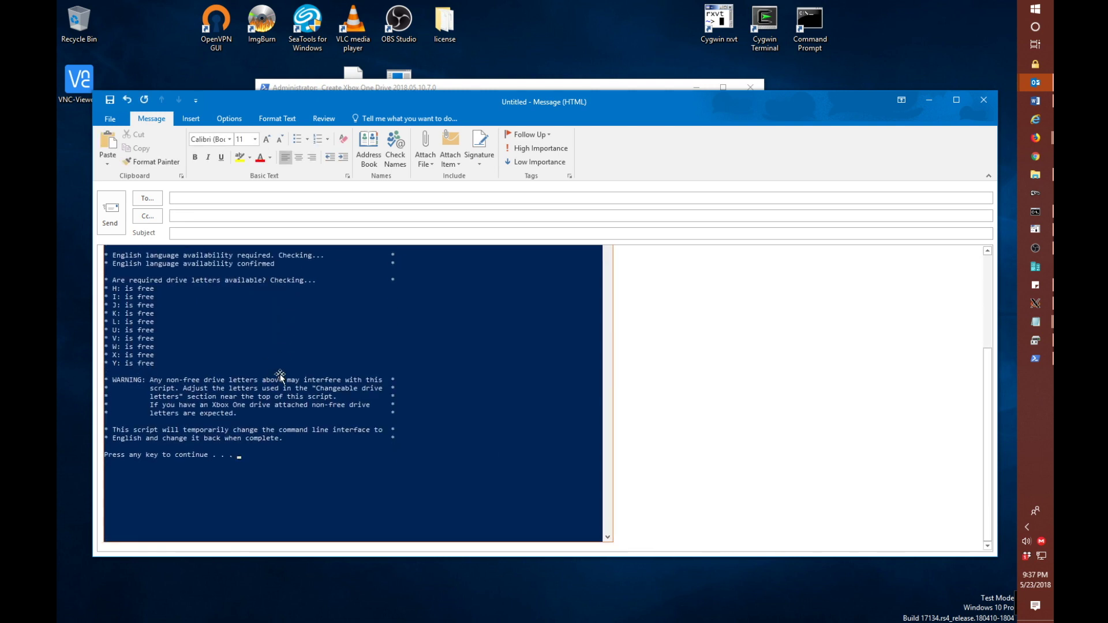
- Address the message to the suggested recipient with subject 'Help me!' and send it
left_click(205, 198)
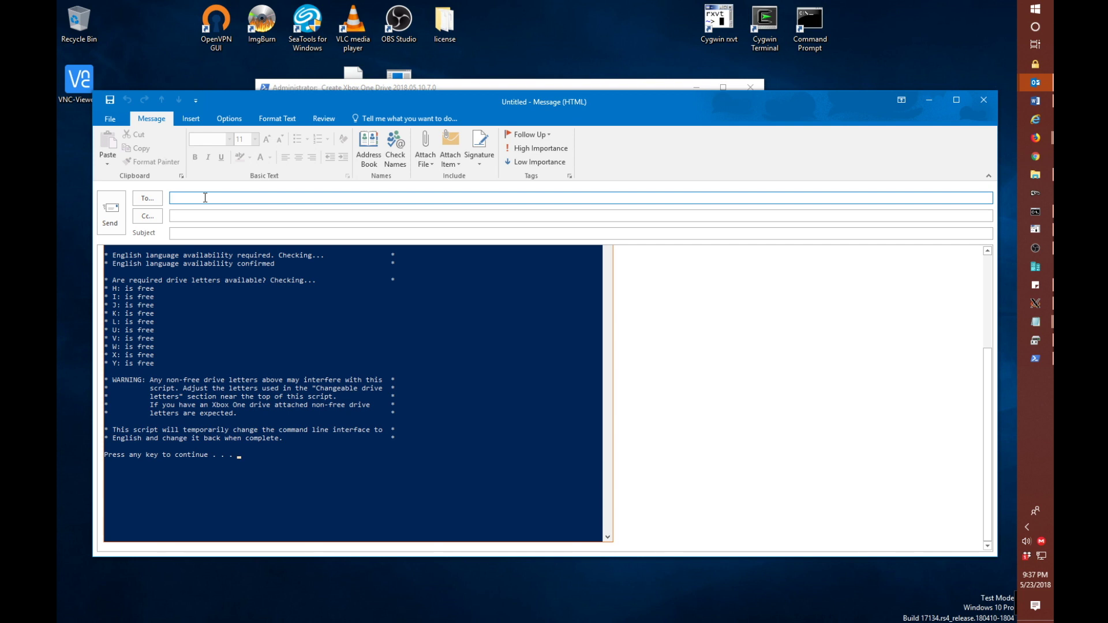
type("xf")
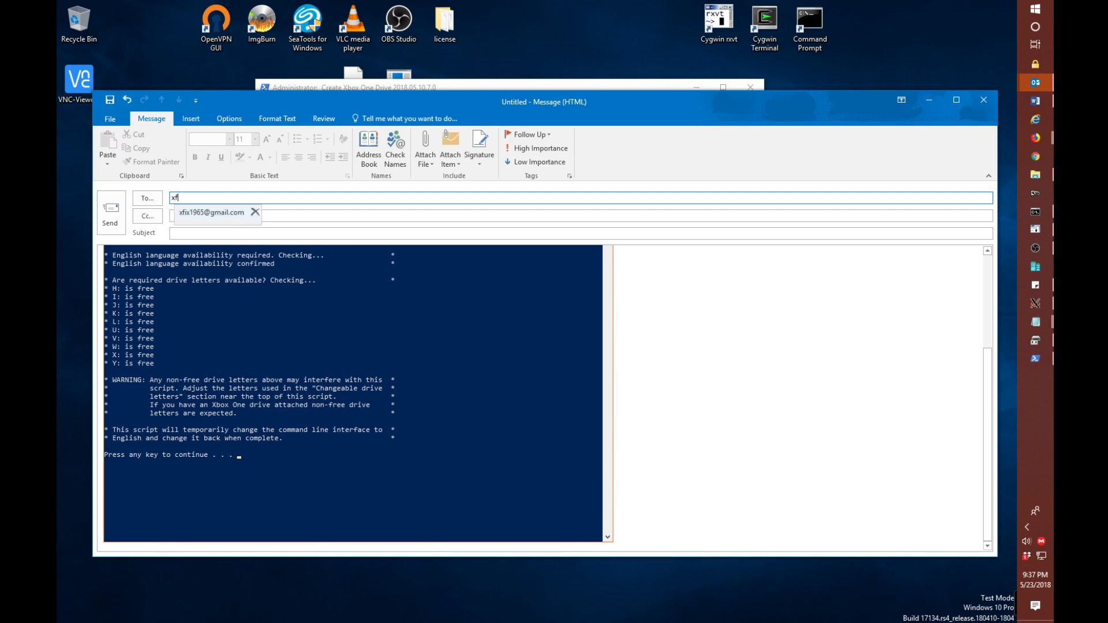
left_click(202, 214)
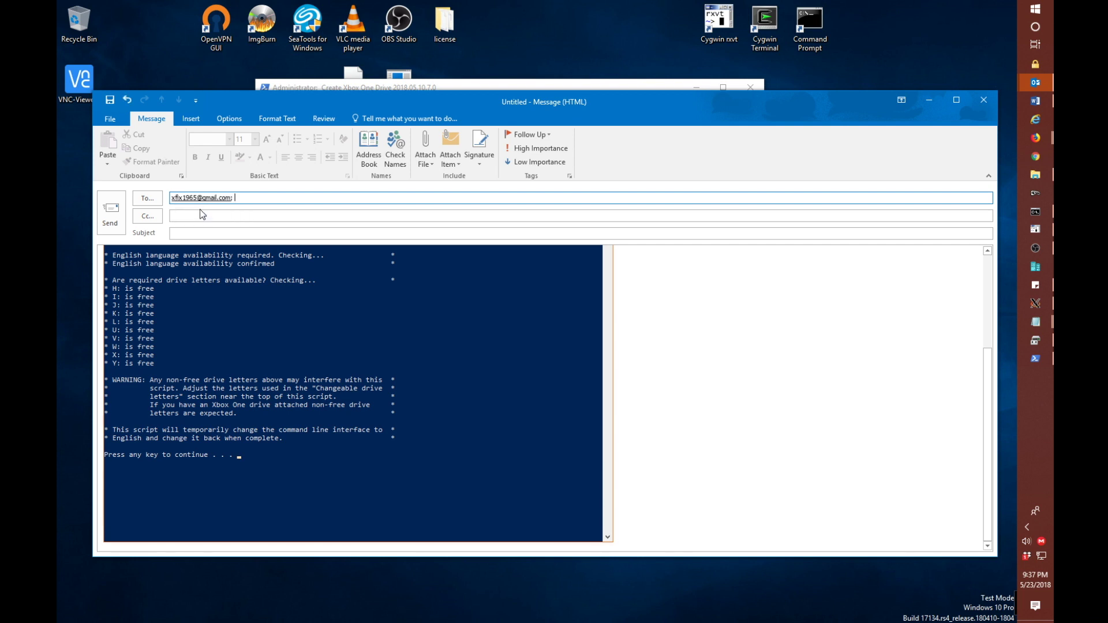
left_click(201, 232)
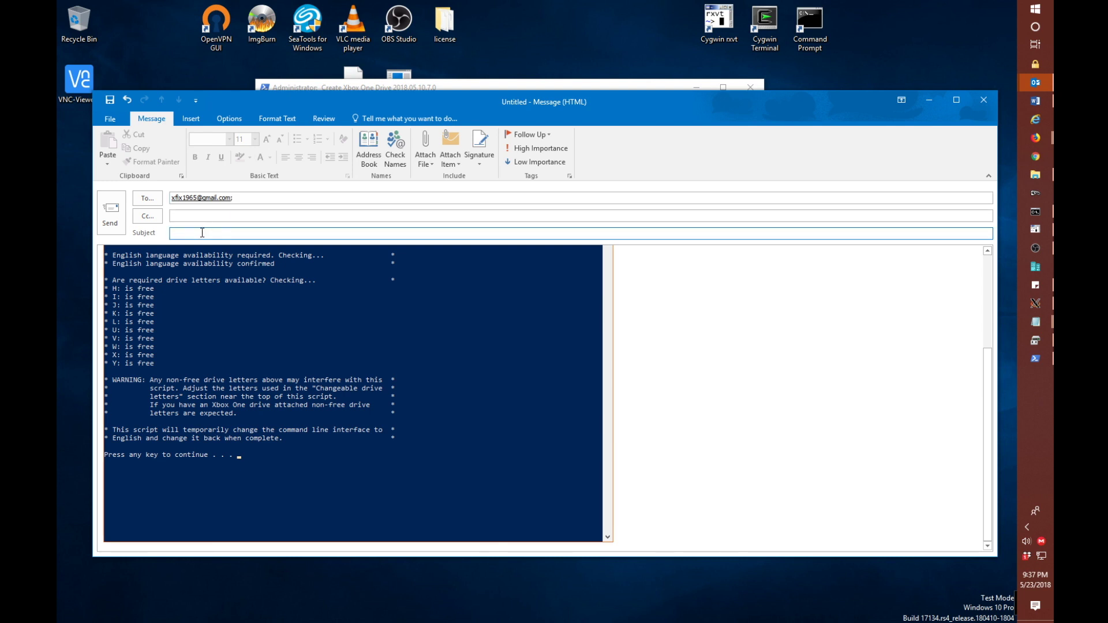
type("H")
type("elp me!")
left_click(108, 212)
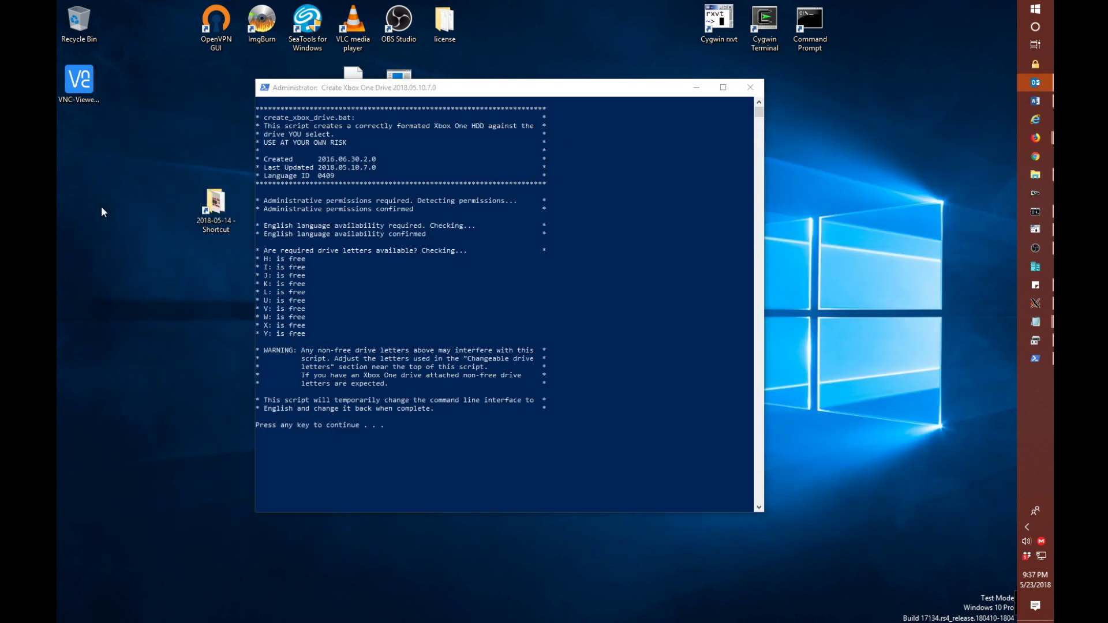